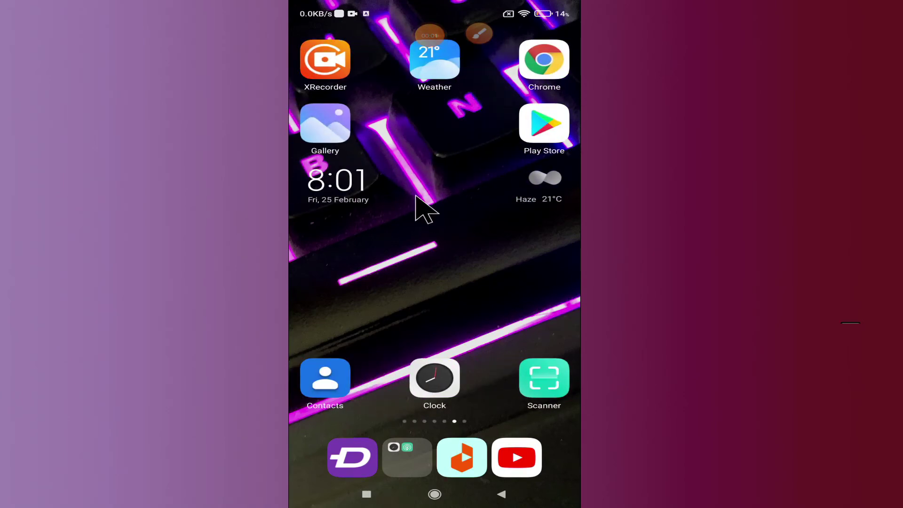
Swipe the MIUI home screen over to the page with ShareMe, Game Turbo and Screen Recorder.
drag(423, 201, 577, 200)
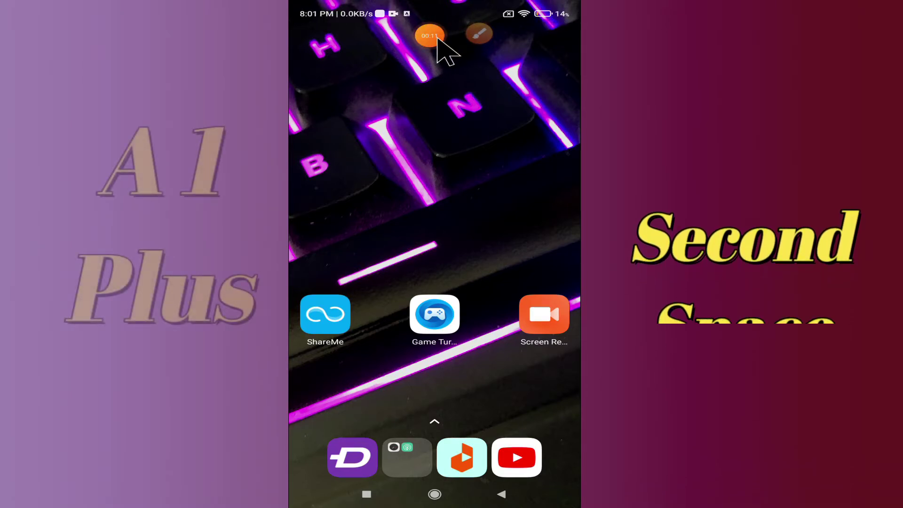
mouse_move(433, 37)
mouse_down()
mouse_move(441, 223)
mouse_move(563, 222)
mouse_move(494, 157)
mouse_up()
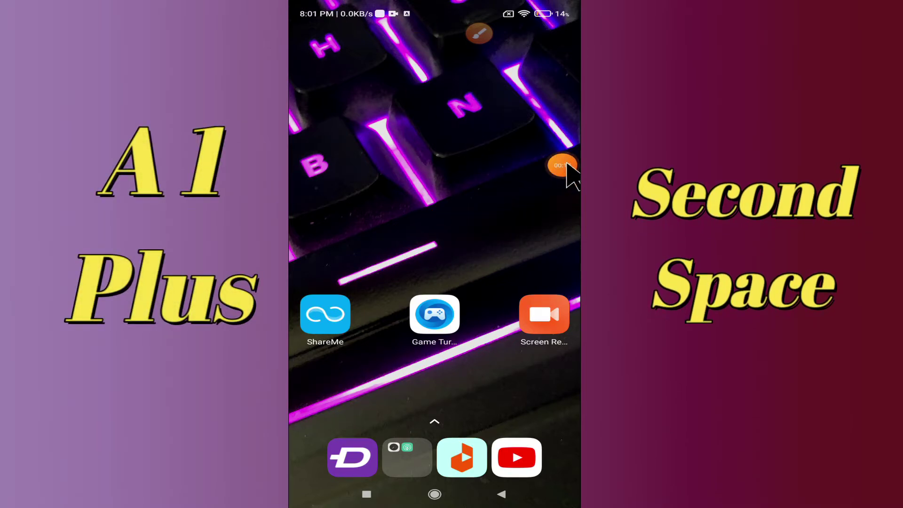
drag(560, 151, 466, 85)
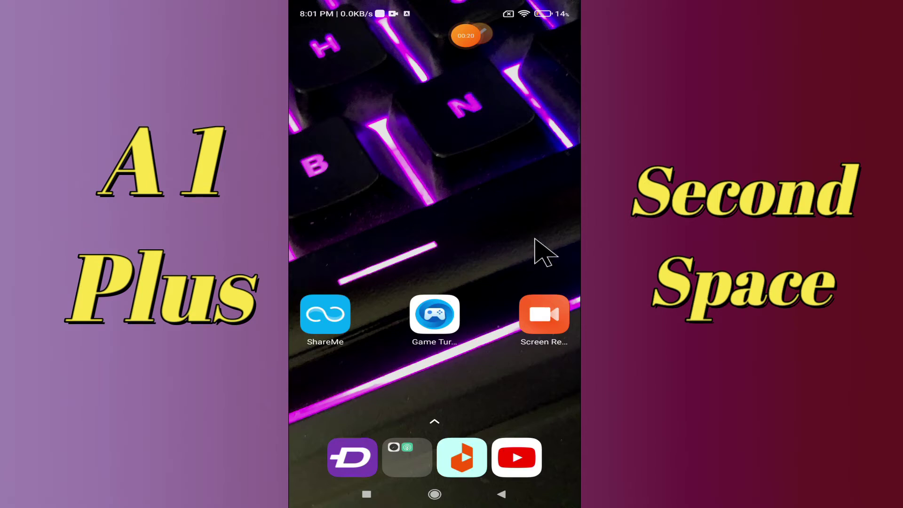